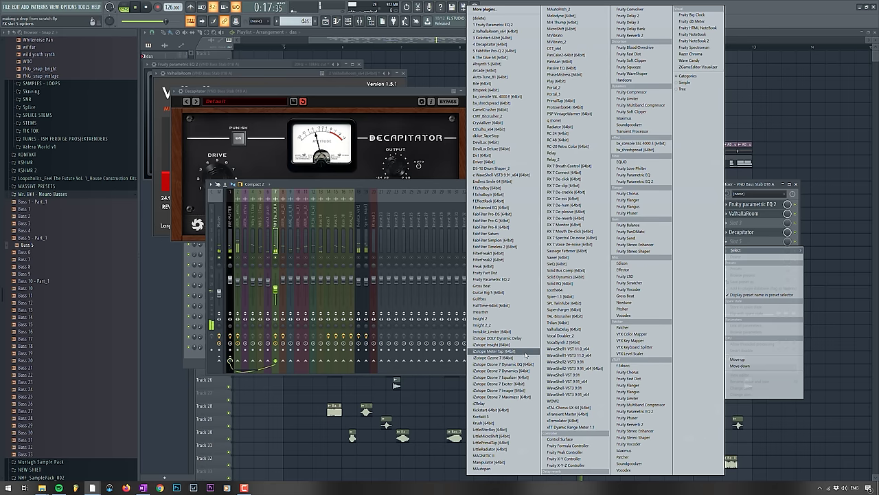
# Add Kickstart to slot 5 of the VND Bass Stab mixer track
pyautogui.click(564, 330)
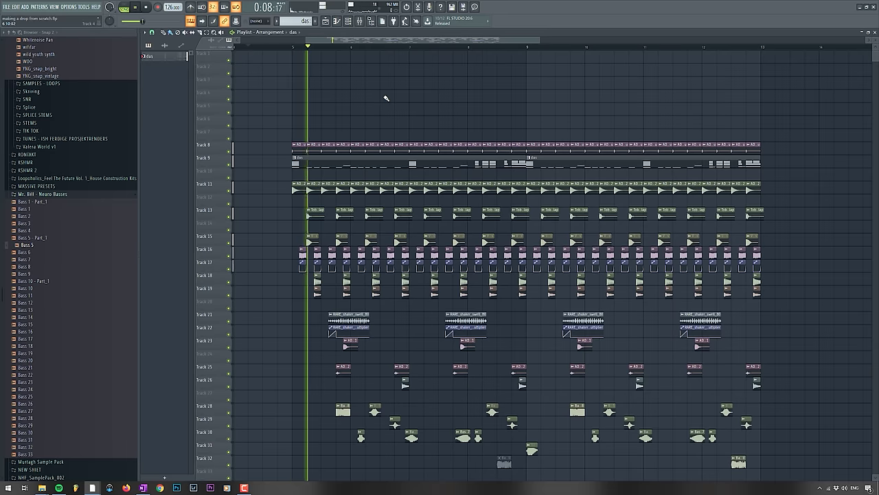
pyautogui.press('F9')
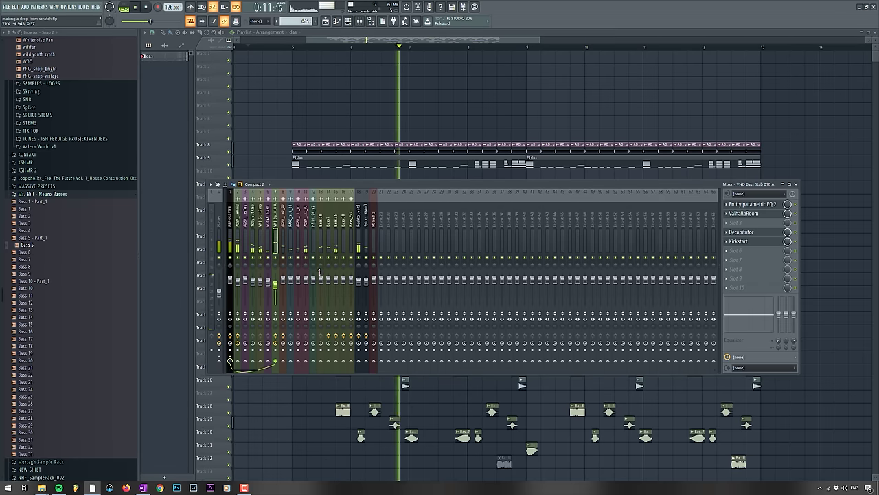
pyautogui.press('F9')
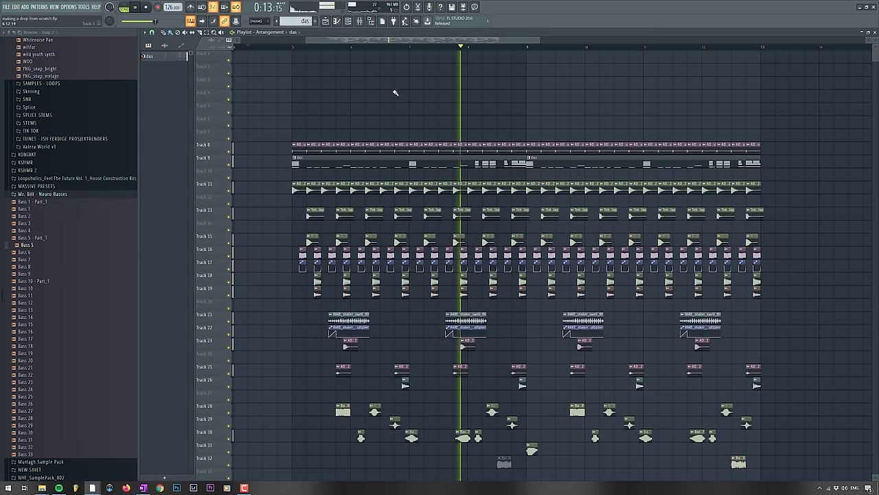
# Lower the VND Bass Stab mixer track's volume to 74% (-6.2 dB)
pyautogui.press('F6')
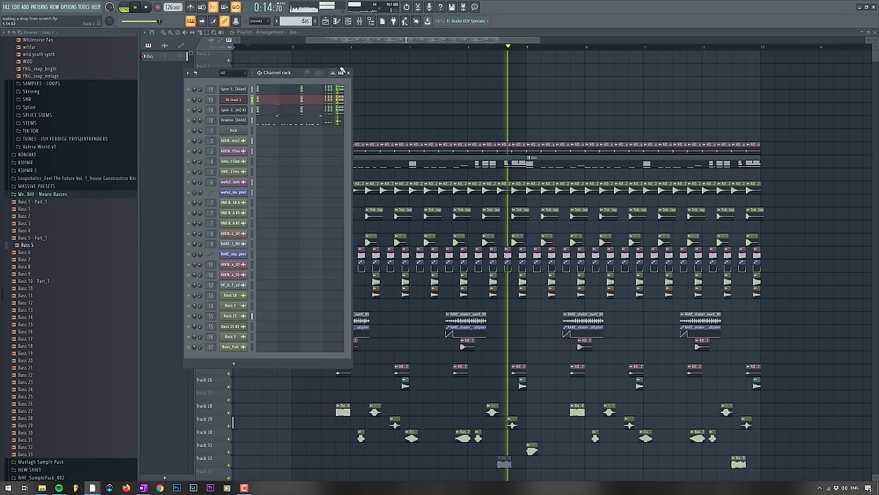
pyautogui.click(360, 22)
pyautogui.click(276, 284)
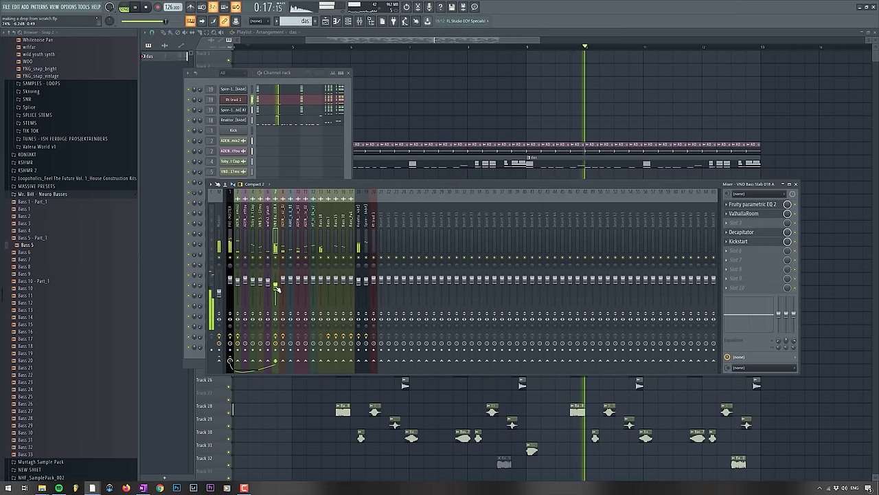
pyautogui.press('F12')
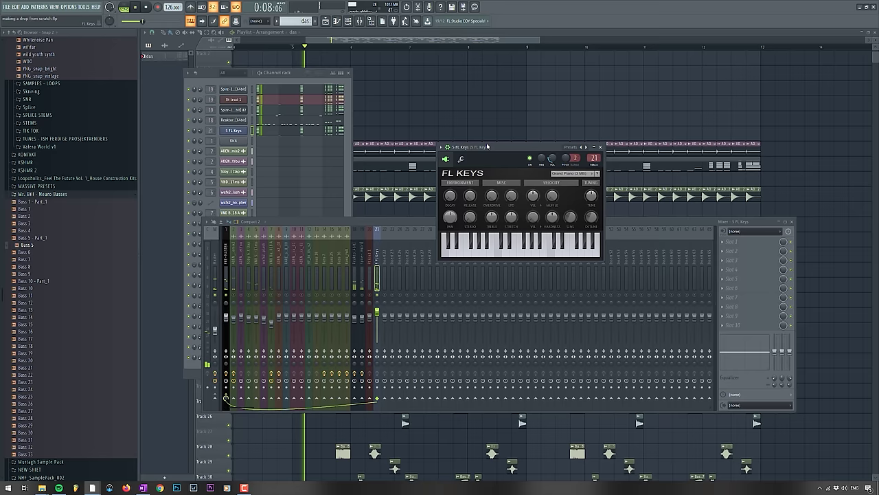
# Add OTT to slot 2 of the FL Keys mixer track
pyautogui.moveTo(487, 147); pyautogui.dragTo(483, 147)
pyautogui.click(760, 255)
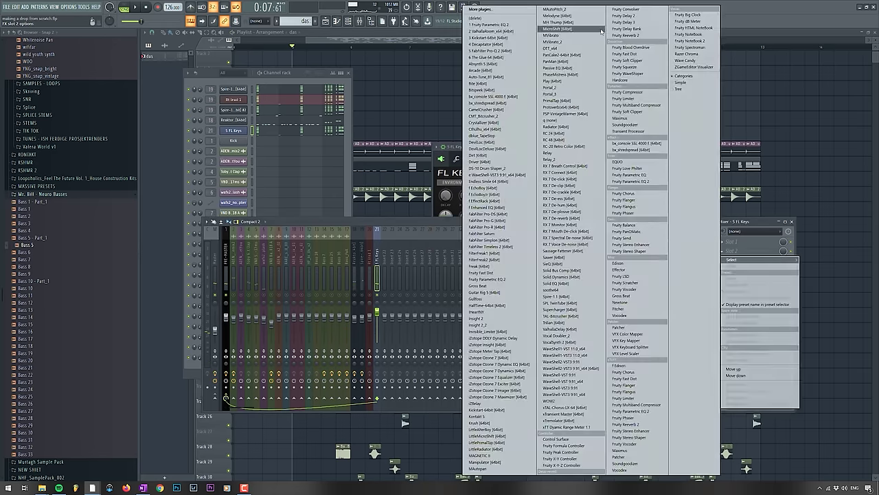
pyautogui.click(570, 48)
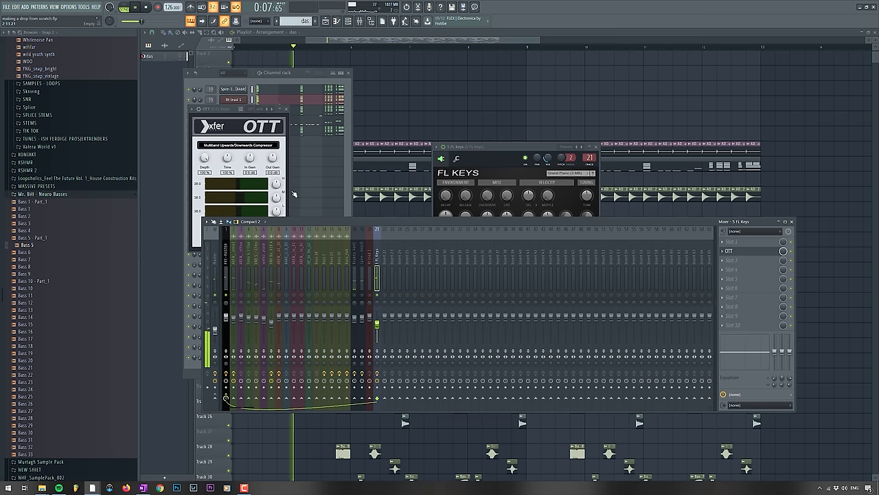
# Adjust OTT's band gains with the low gain at 41%, and fine-tune the FL Keys mixer level during playback
pyautogui.click(276, 184)
pyautogui.moveTo(222, 110); pyautogui.dragTo(246, 111)
pyautogui.press('space')
pyautogui.press('space')
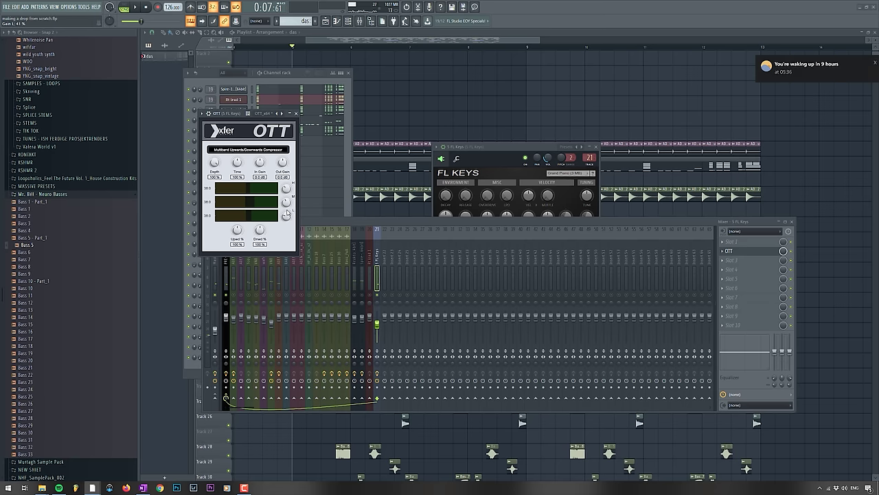
pyautogui.click(376, 322)
pyautogui.press('space')
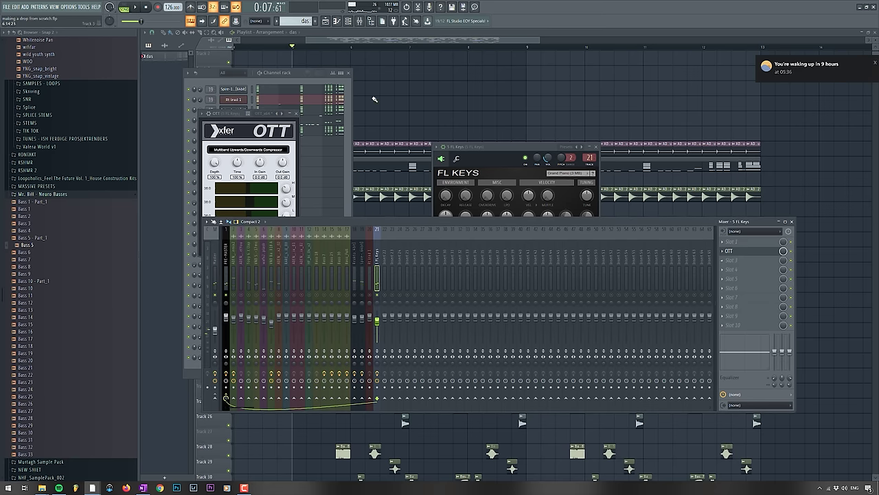
# Create a volume automation clip for the FL Keys mixer track, shaped with a sharp dip and a curved return
pyautogui.press('F12')
pyautogui.click(359, 21)
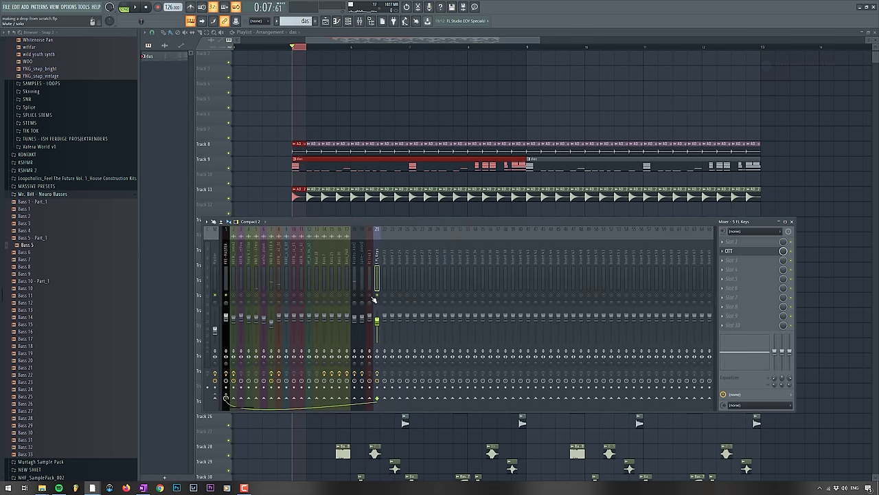
pyautogui.rightClick(379, 323)
pyautogui.click(406, 363)
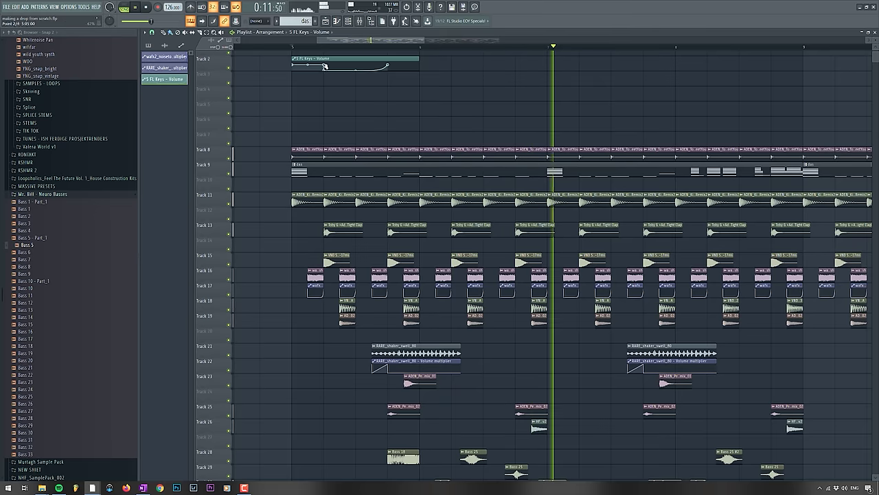
# Shift the FL Keys volume automation clip on Track 2 slightly earlier so its dip falls just before the first clap
pyautogui.moveTo(319, 59); pyautogui.dragTo(303, 59)
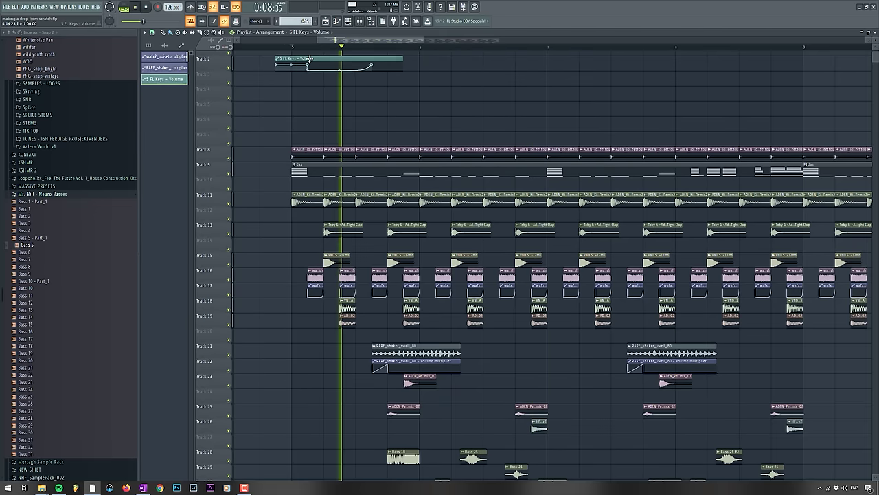
pyautogui.click(359, 21)
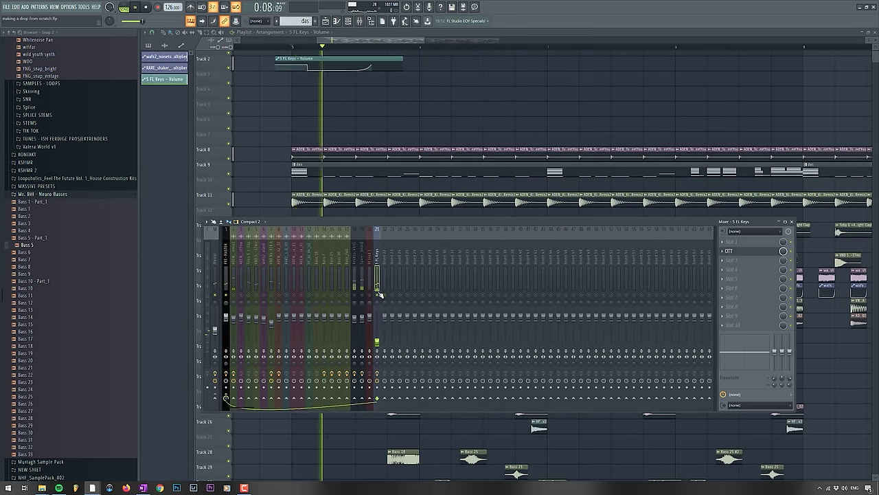
pyautogui.press('F9')
pyautogui.moveTo(310, 59); pyautogui.dragTo(324, 48)
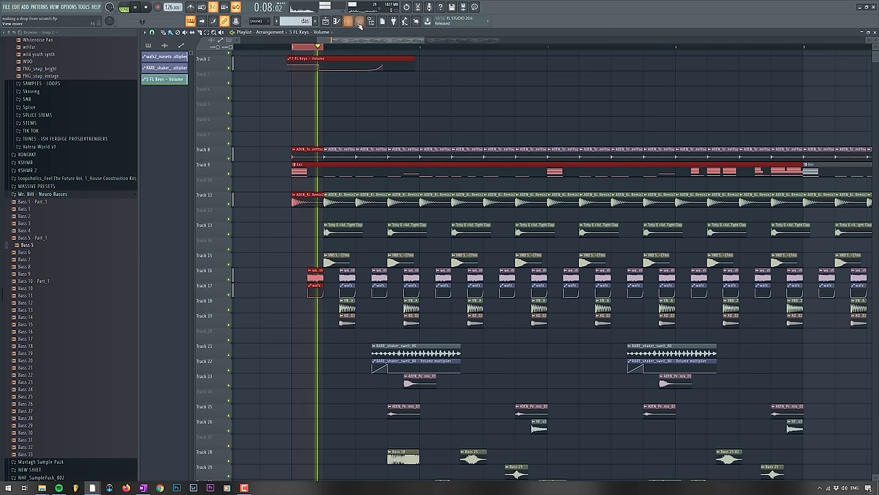
# Create a volume automation clip for the Spire-1.1 mixer track on Track 3, with a square dip aligned to the FL Keys dip
pyautogui.click(359, 22)
pyautogui.click(362, 281)
pyautogui.rightClick(363, 318)
pyautogui.click(388, 359)
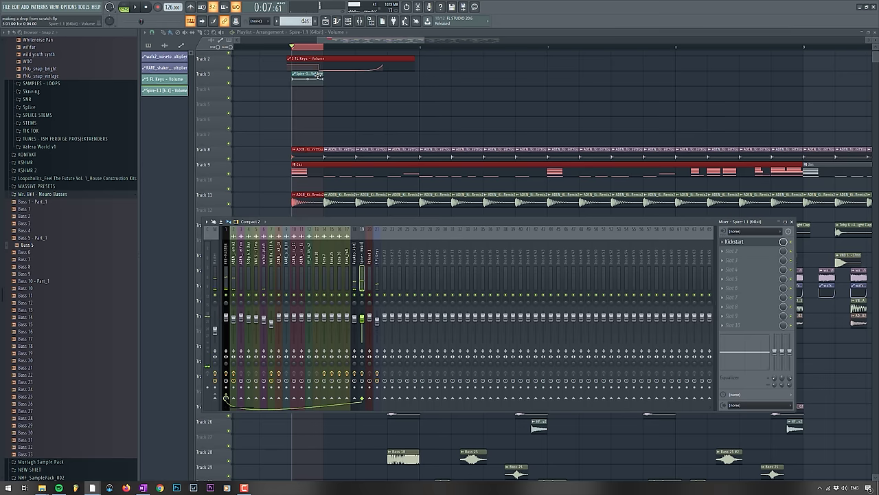
pyautogui.rightClick(323, 80)
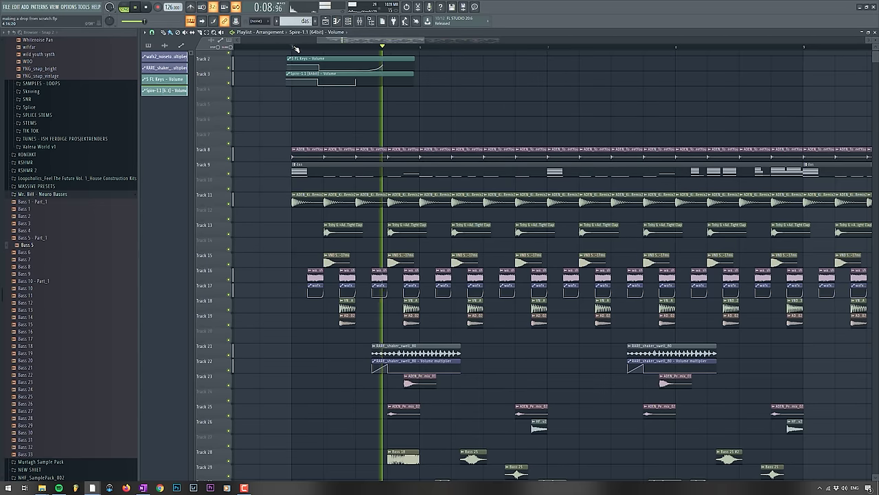
pyautogui.press('space')
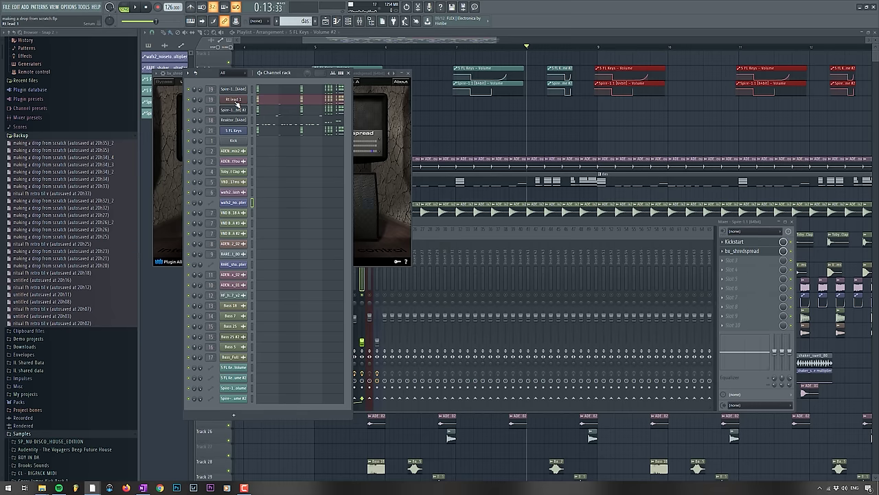
# Add bx_shredspread to slot 2 of the Spire-1.1 channel's mixer track 22
pyautogui.click(232, 100)
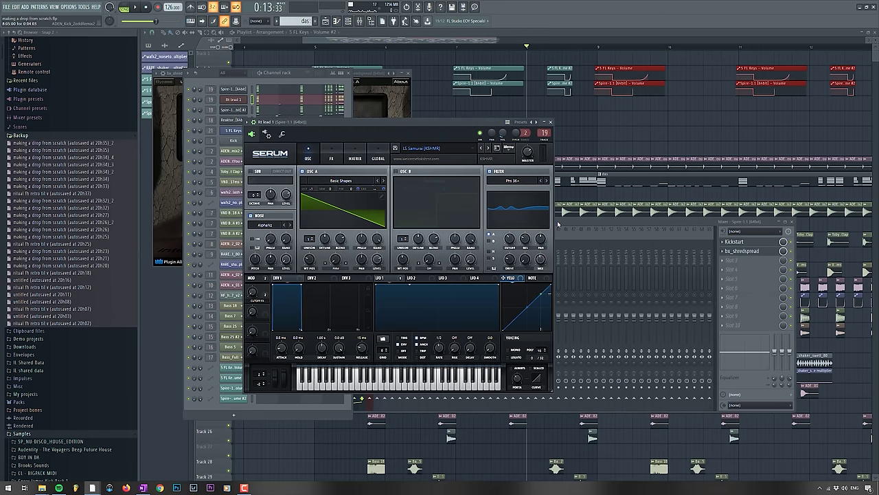
pyautogui.click(558, 224)
pyautogui.click(730, 252)
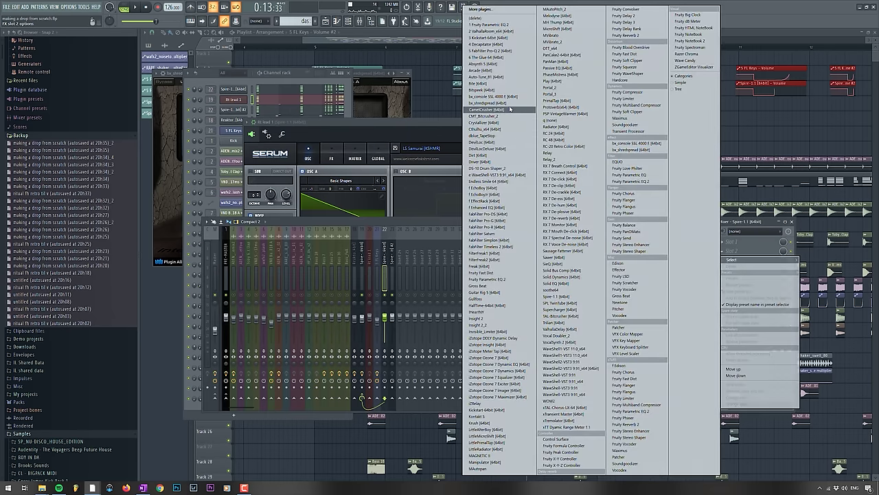
pyautogui.click(509, 103)
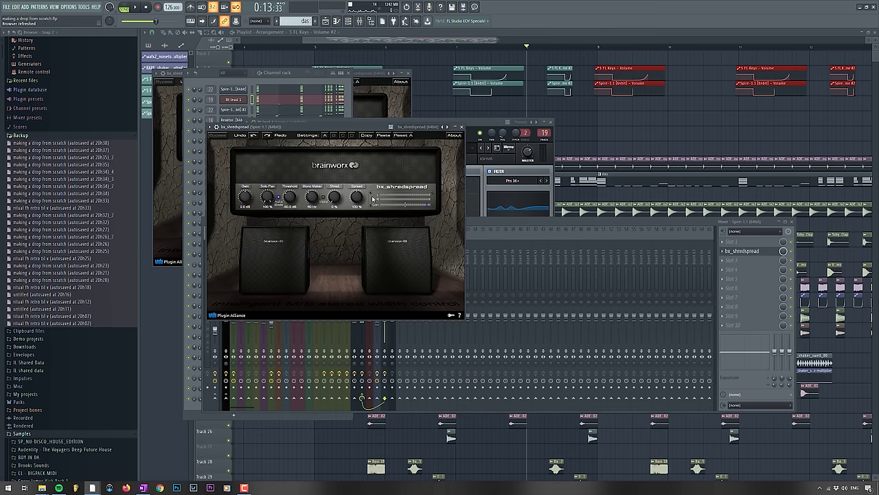
# Set bx_shredspread's spread to 200% and fine-tune the level of Spire-1.1 mixer track 22
pyautogui.click(468, 237)
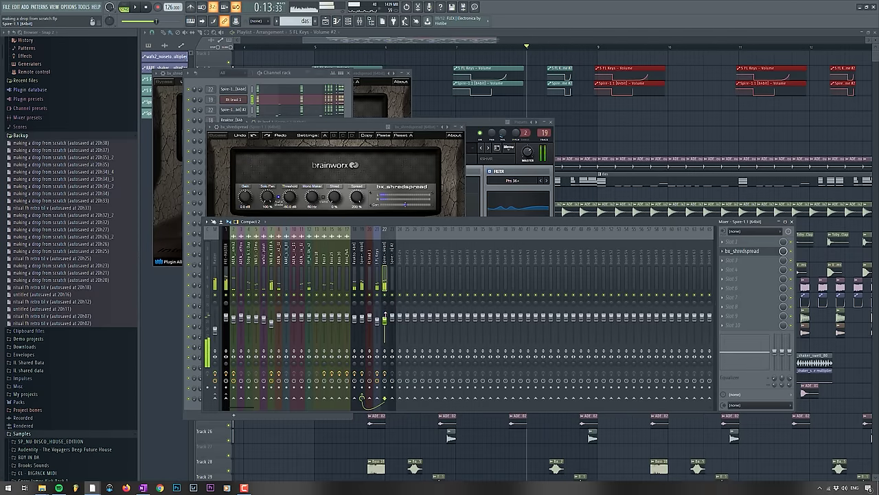
pyautogui.moveTo(384, 326); pyautogui.dragTo(388, 324)
pyautogui.press('F12')
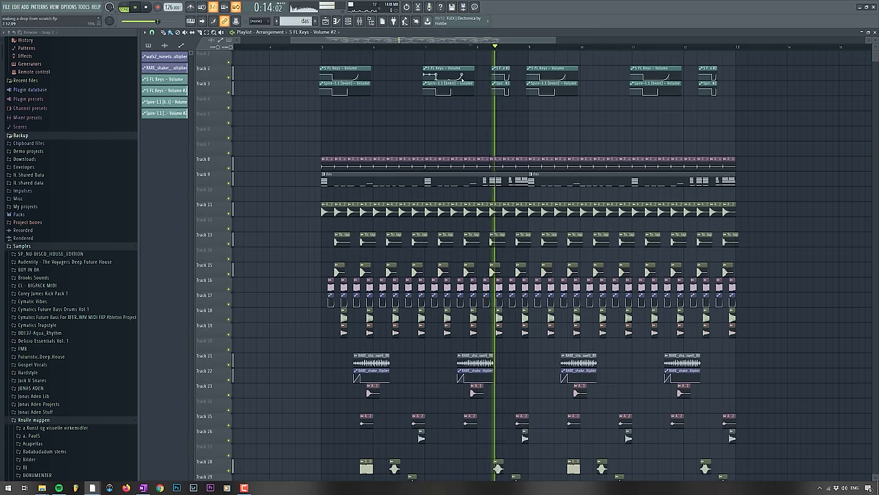
# Load the Female Vocals preset in bx_console SSL 4000 E on the Spire-1.1 mixer track
pyautogui.click(360, 22)
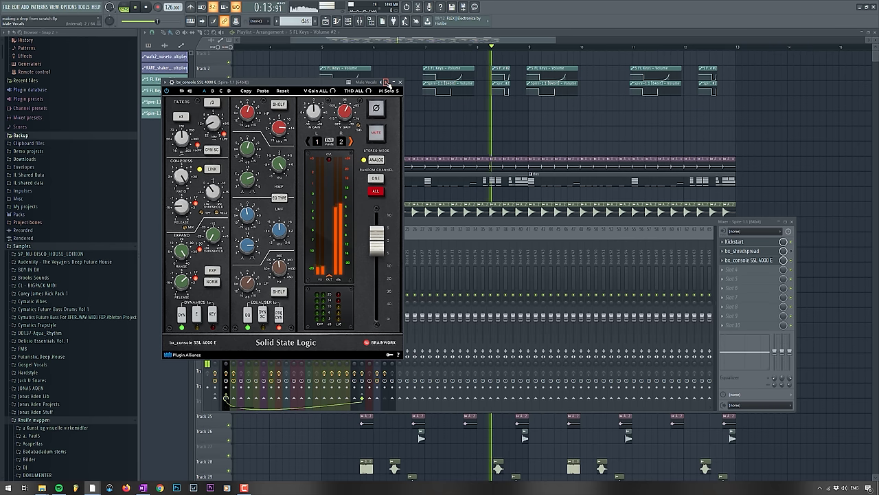
pyautogui.click(387, 83)
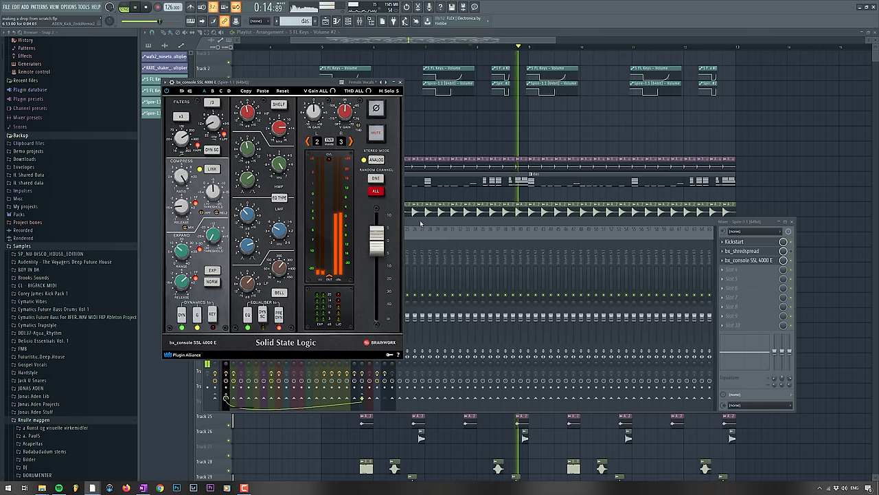
pyautogui.click(421, 223)
pyautogui.press('F12')
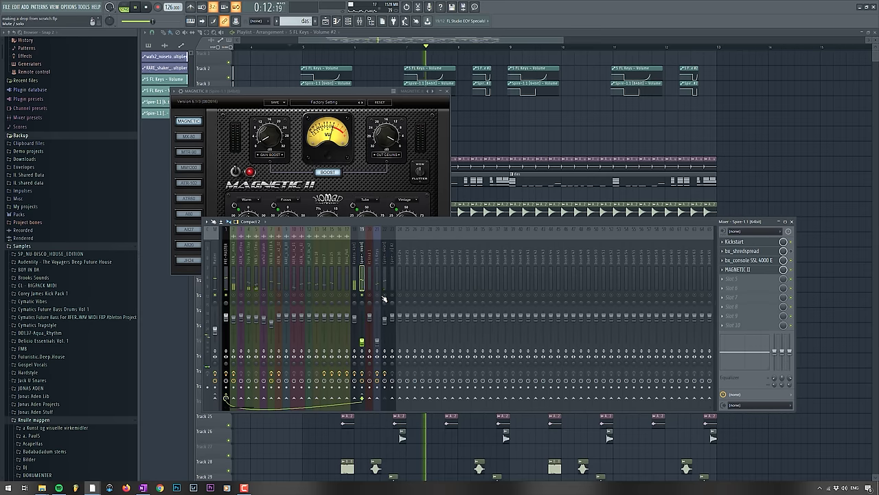
# Set MAGNETIC II's tape color to 85% on the Spire-1.1 mixer track
pyautogui.click(356, 215)
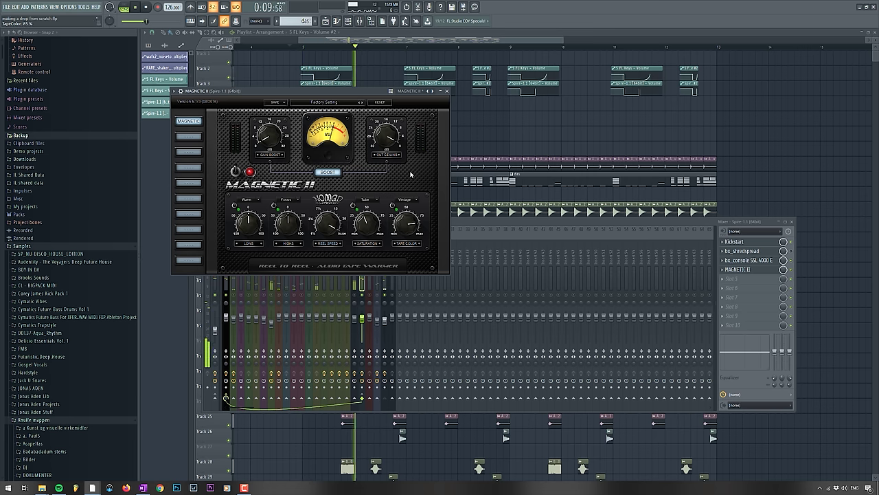
pyautogui.click(357, 307)
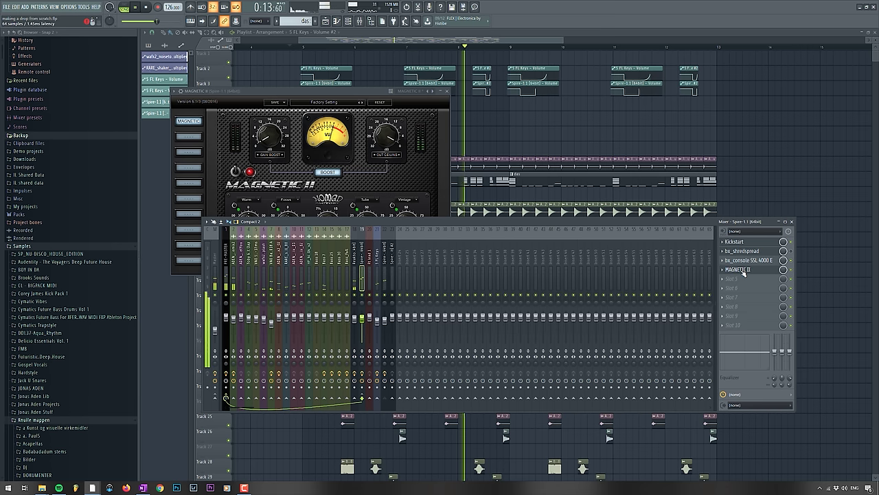
pyautogui.click(389, 142)
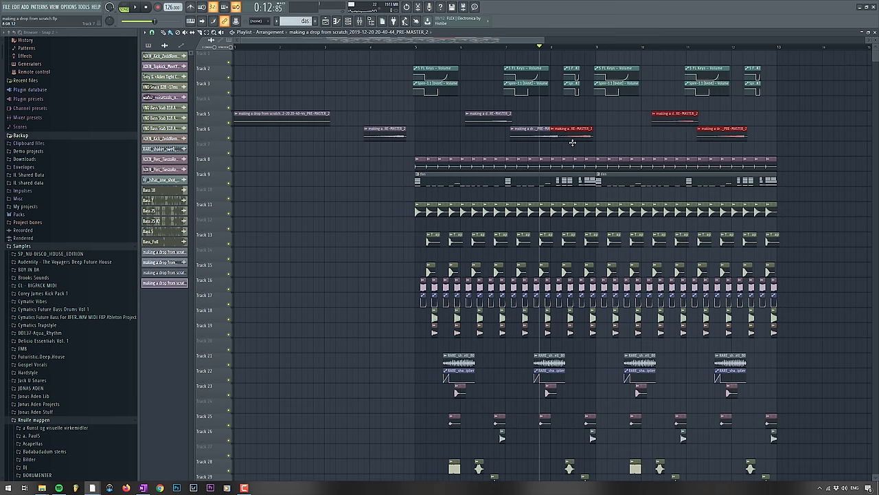
# Move the selected PRE-MASTER_2 clip copies up one track and slightly earlier, and delete the first copy
pyautogui.moveTo(564, 143); pyautogui.dragTo(572, 119)
pyautogui.rightClick(567, 115)
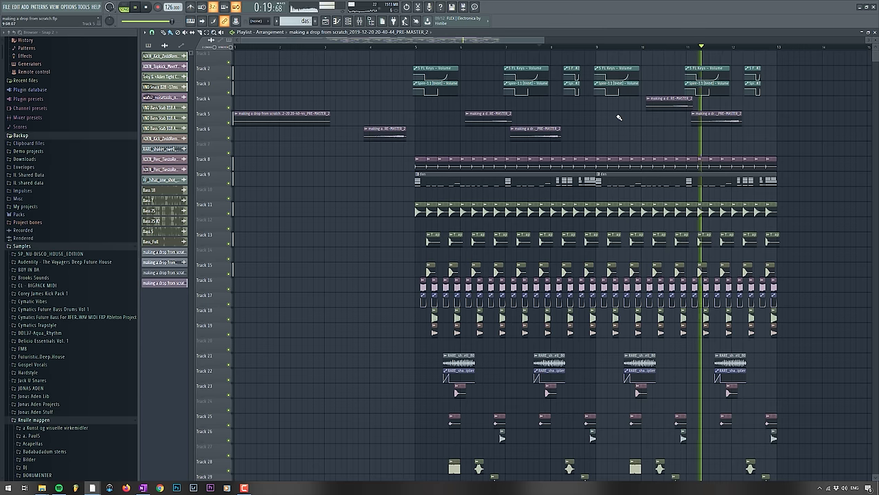
# Route the PRE-MASTER_2 audio clip to mixer track 24 and add Kickstart to its slot 2
pyautogui.doubleClick(536, 128)
pyautogui.click(362, 22)
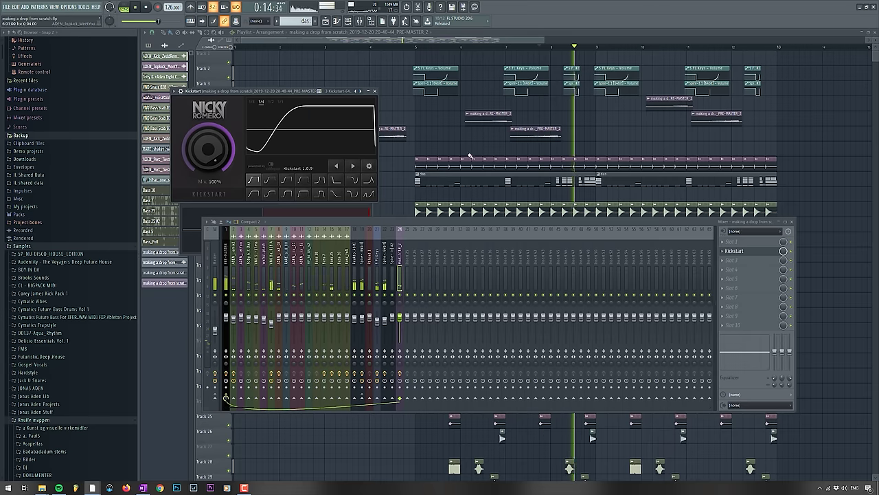
pyautogui.press('F12')
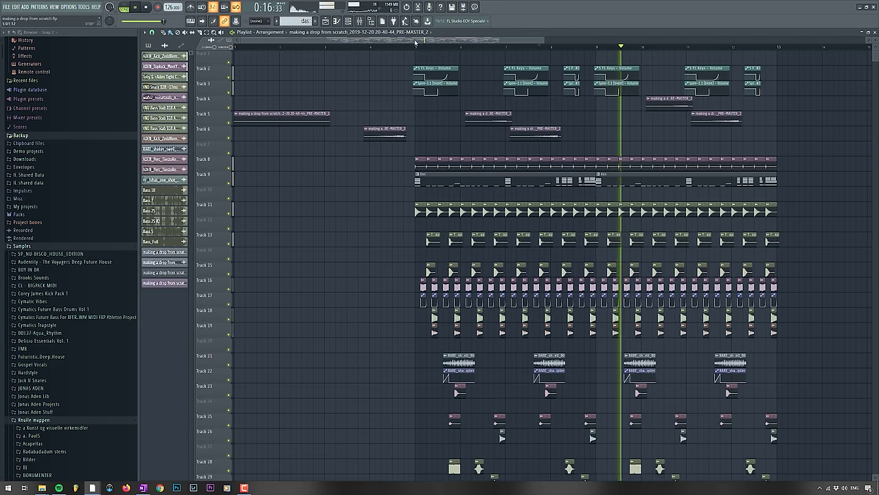
pyautogui.press('F9')
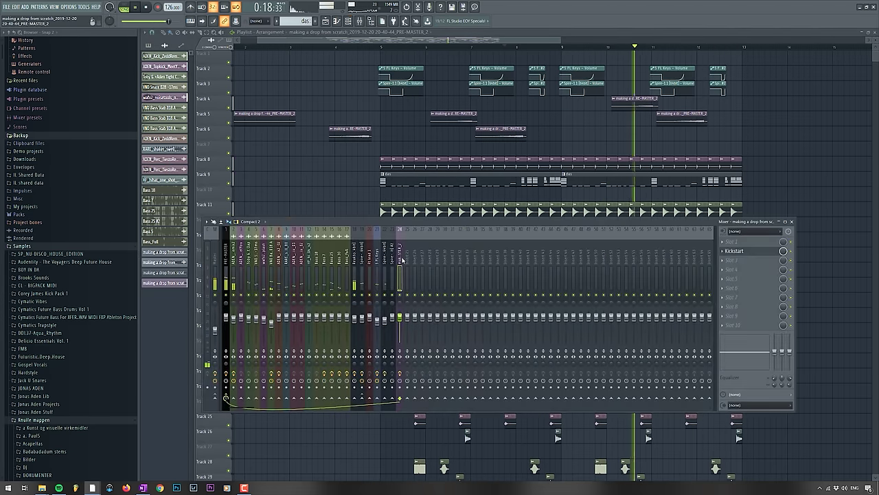
pyautogui.press('F9')
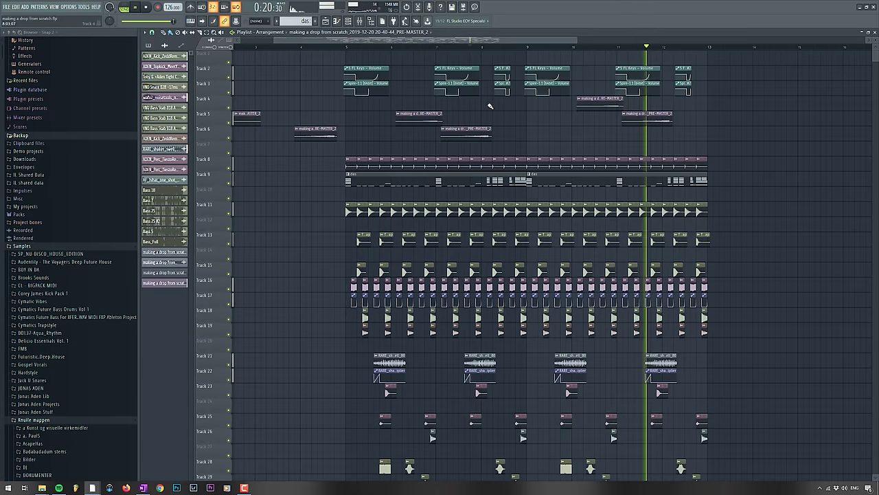
pyautogui.keyDown('alt'); pyautogui.scroll(3, 522, 146); pyautogui.keyUp('alt')
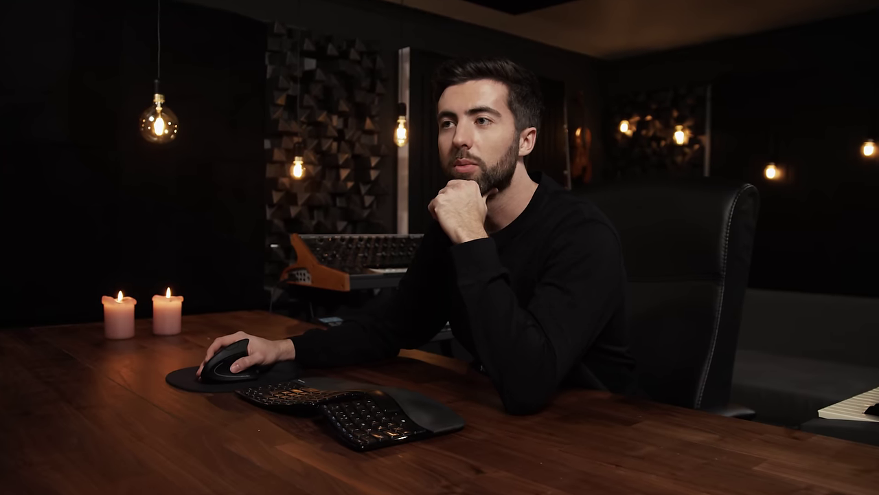
# Place ADEN_Whitenoise_ZeddRemix2_01 on playlist track 33 and lower its level on mixer track 25, with OTT loaded in slot 1
pyautogui.moveTo(75, 248); pyautogui.dragTo(286, 291)
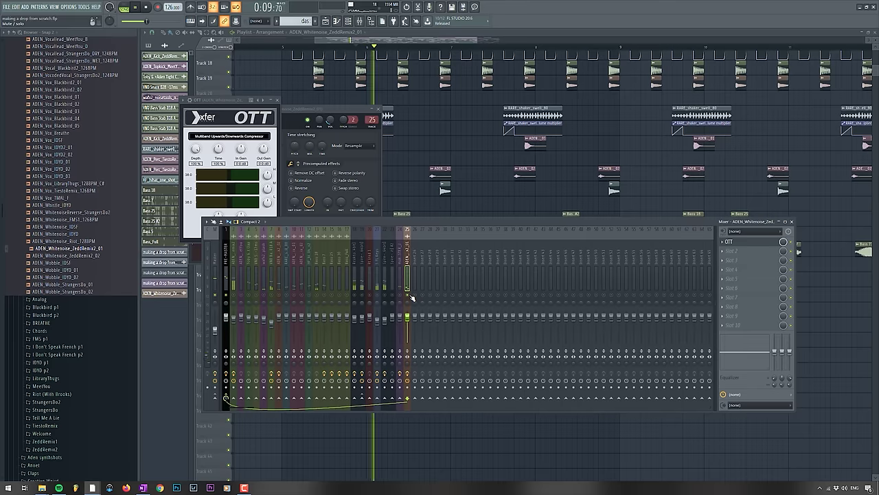
pyautogui.click(408, 321)
pyautogui.moveTo(407, 329); pyautogui.dragTo(406, 336)
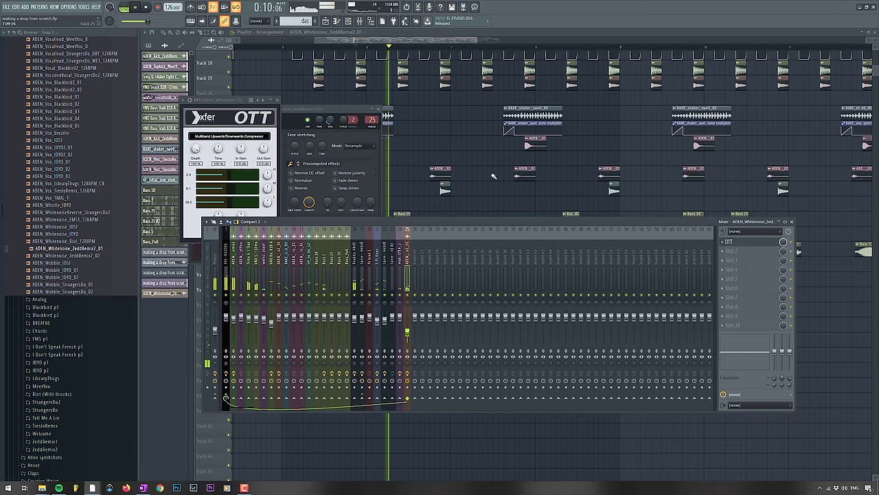
pyautogui.press('F12')
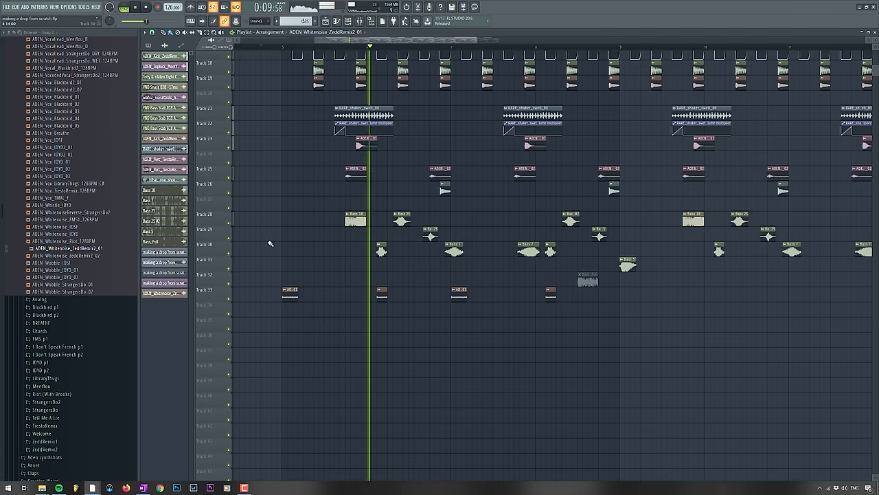
# Load the Fin chill preset in TAL BitCrusher on the VNO Bass Stab mixer track
pyautogui.scroll(5, 294, 204)
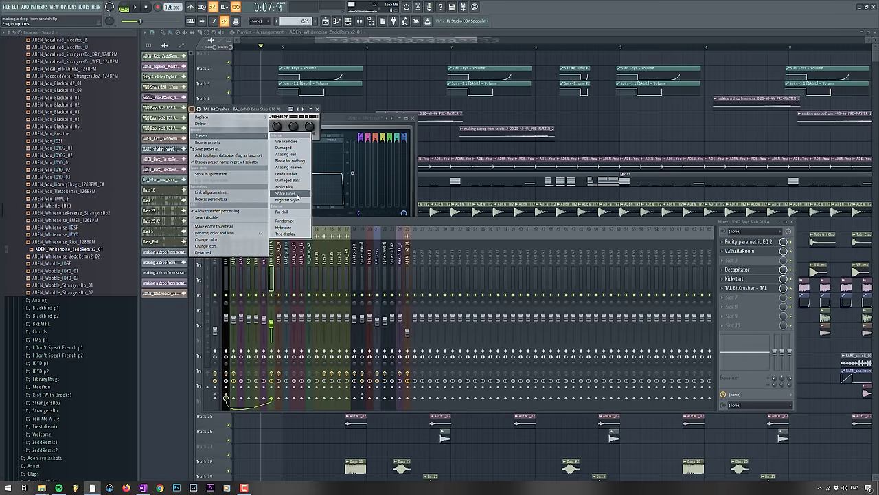
pyautogui.click(282, 212)
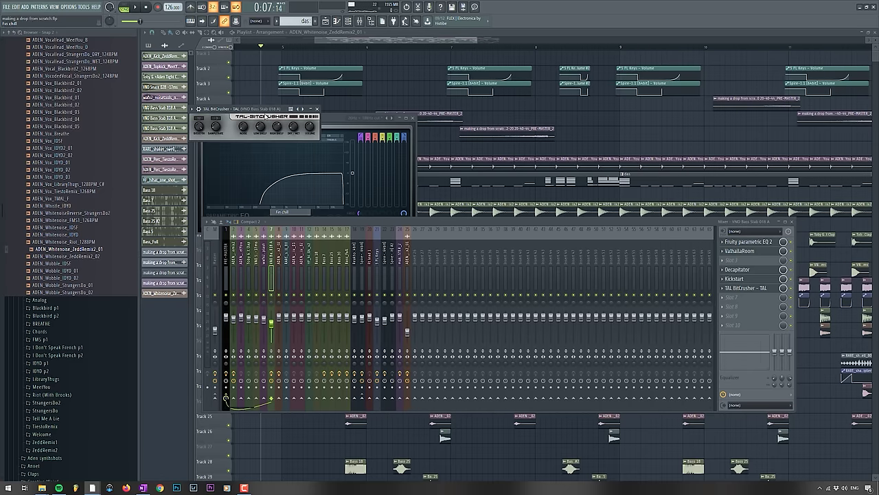
pyautogui.moveTo(255, 110); pyautogui.dragTo(279, 127)
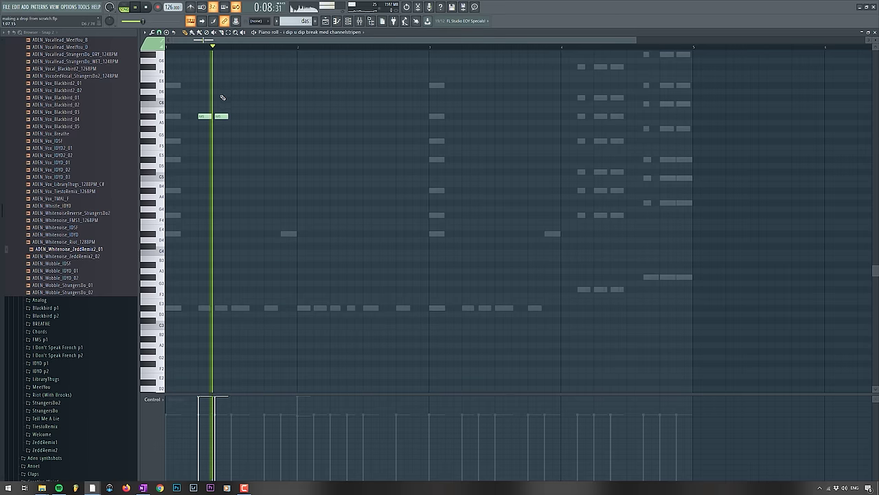
# Try a descending melody across bars 1 and 2, stepping from A#5 through G#5, F#5 and F5 down to D#5
pyautogui.press('space')
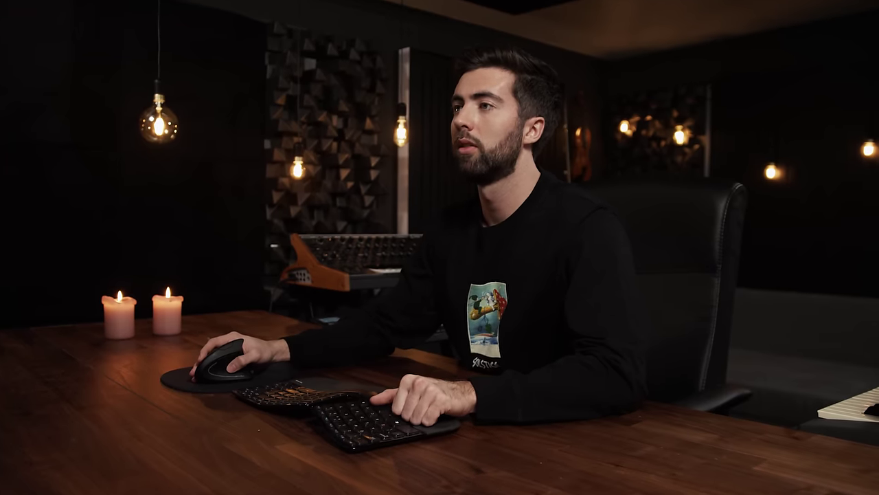
pyautogui.click(335, 141)
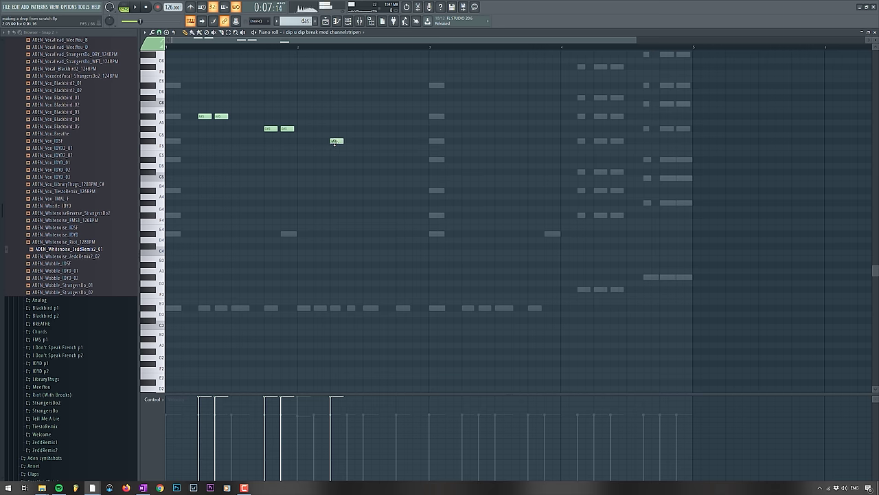
pyautogui.click(380, 147)
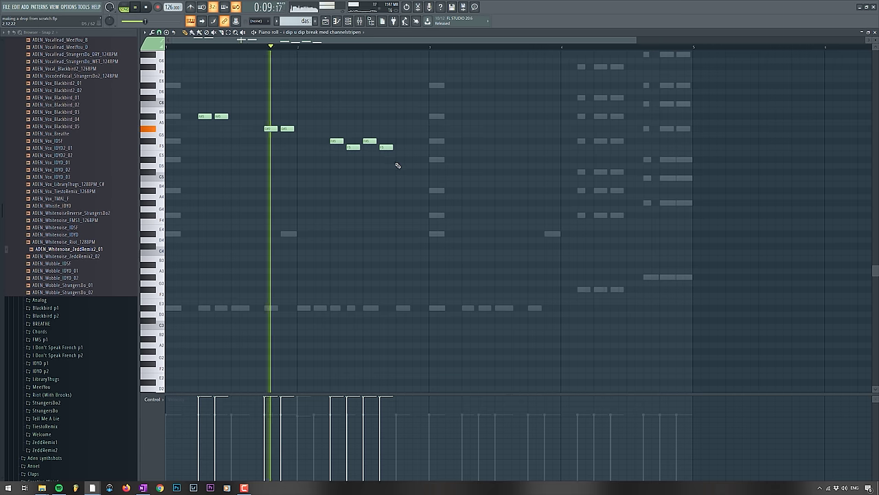
pyautogui.click(399, 159)
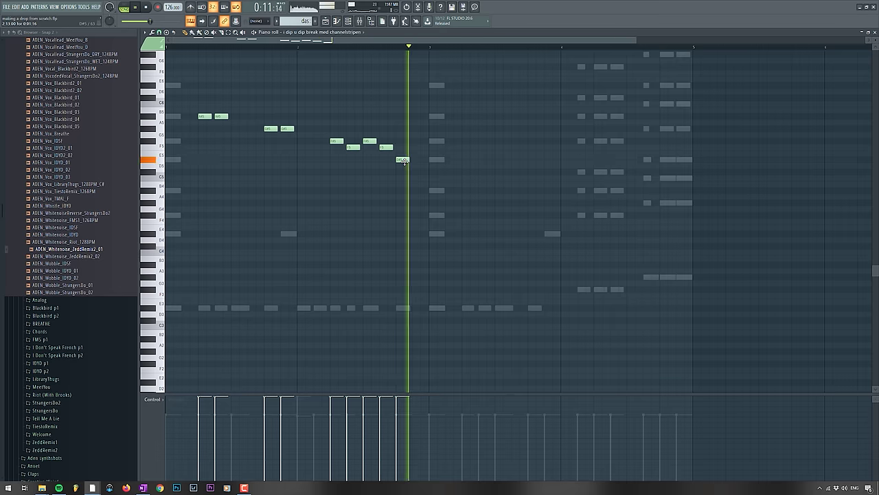
# Try repeating the melody in bars 3 and 4 with a changed ending
pyautogui.moveTo(203, 117); pyautogui.dragTo(465, 117)
pyautogui.scroll(2, 484, 124)
pyautogui.click(495, 90)
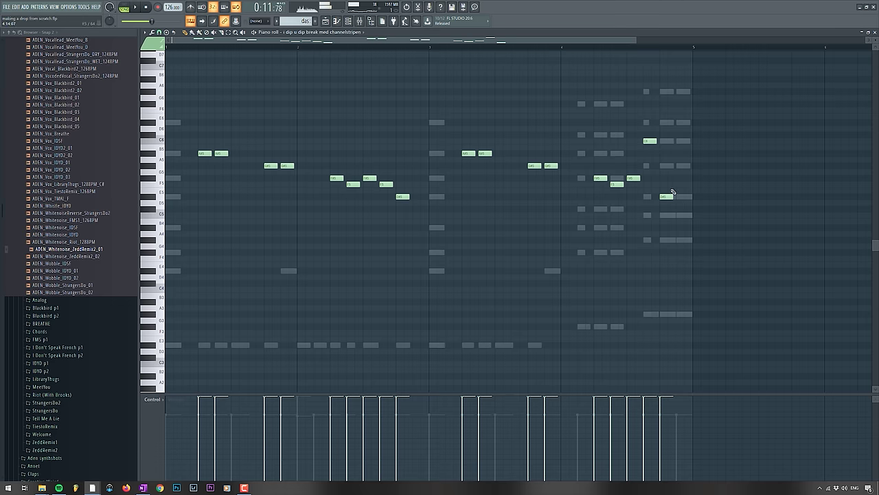
# Try other pitches for the melody's last two notes, ending on C#6 and A#5, and clear the whole melody
pyautogui.click(667, 152)
pyautogui.moveTo(652, 142); pyautogui.dragTo(651, 147)
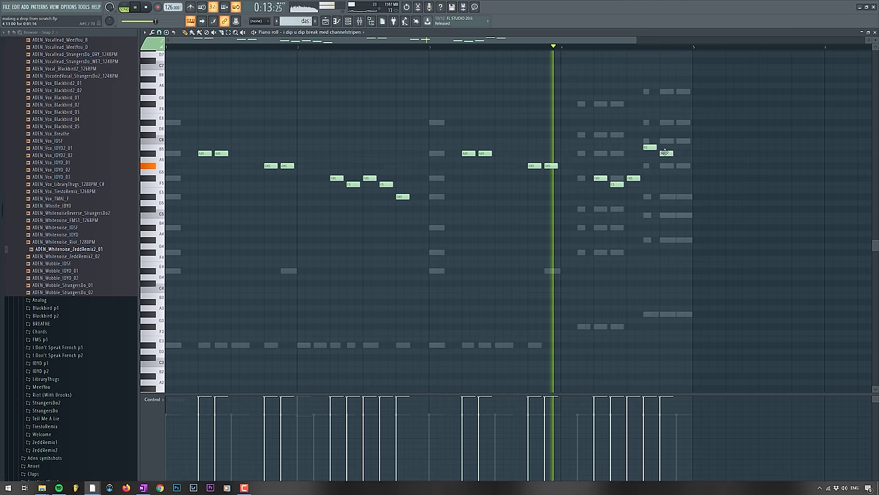
pyautogui.moveTo(651, 147)
pyautogui.mouseDown()
pyautogui.moveTo(649, 134)
pyautogui.moveTo(666, 141)
pyautogui.mouseUp()
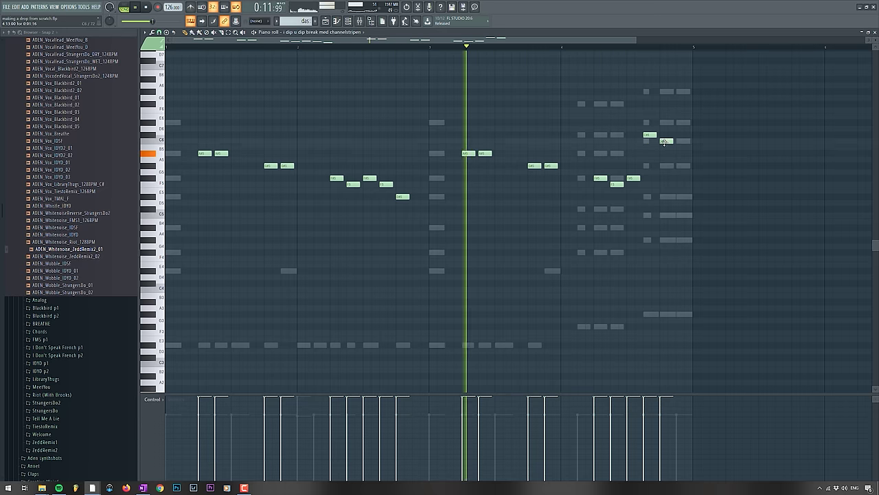
pyautogui.moveTo(664, 141); pyautogui.dragTo(662, 155)
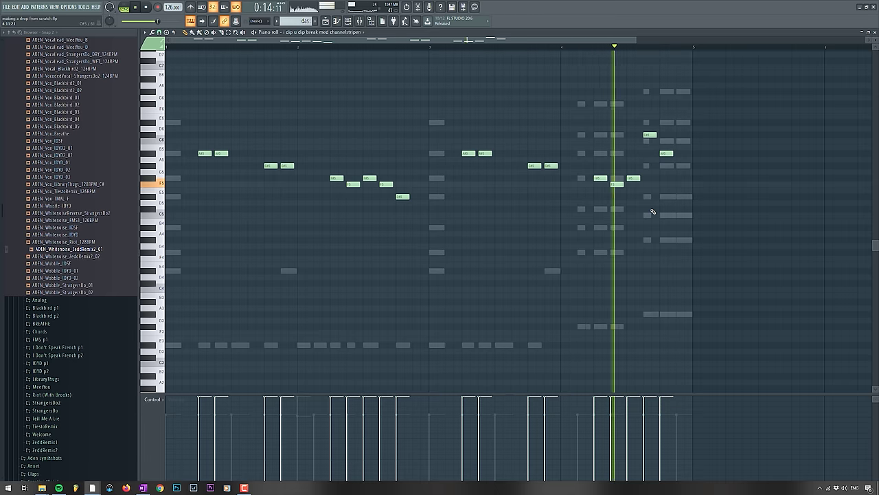
pyautogui.hotkey('ctrl', 'a')
pyautogui.press('Delete')
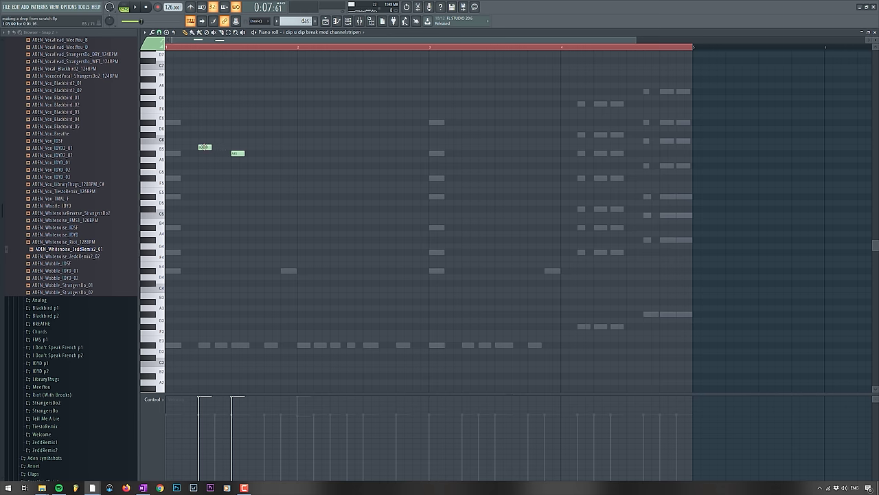
# Write a new descending phrase from bar 1 into bar 2 with B5, A#5, F#5, F5 and two short D#5 notes
pyautogui.press('space')
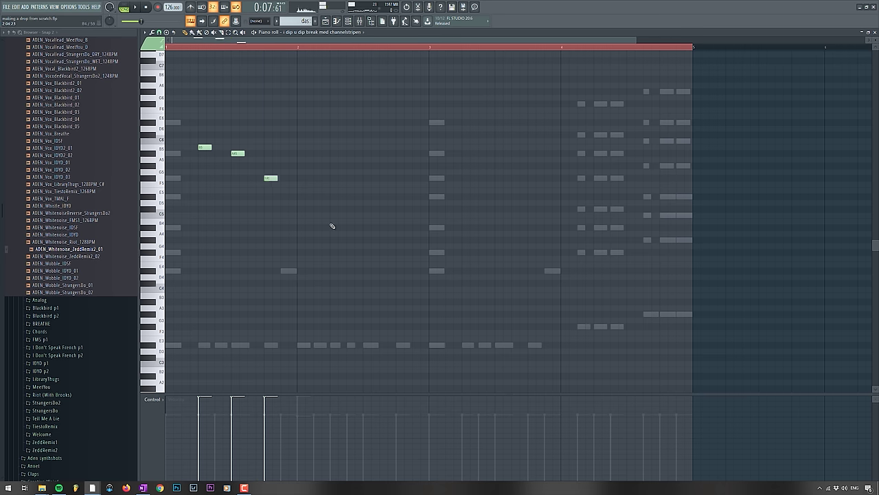
pyautogui.moveTo(288, 190); pyautogui.dragTo(290, 185)
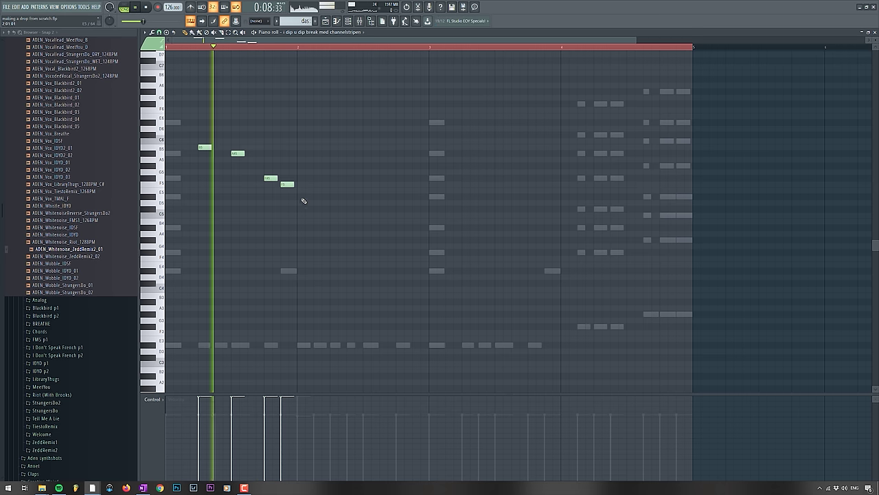
pyautogui.press('space')
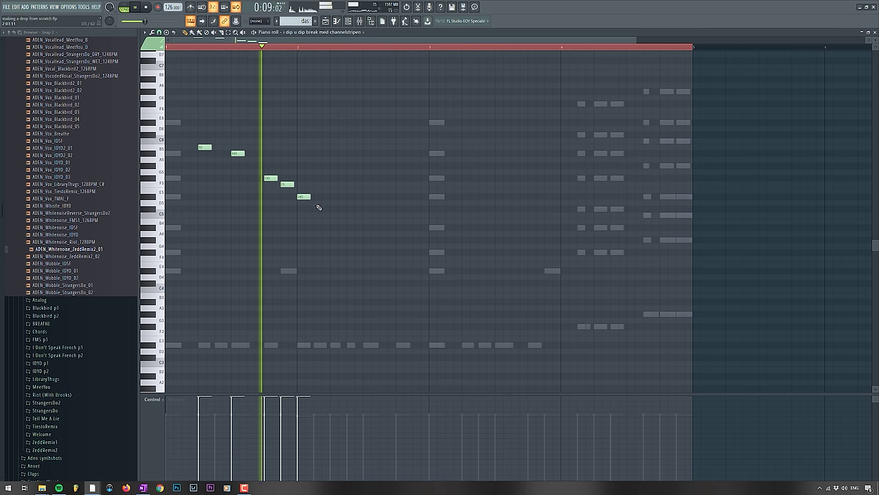
pyautogui.click(316, 197)
pyautogui.press('space')
pyautogui.press('space')
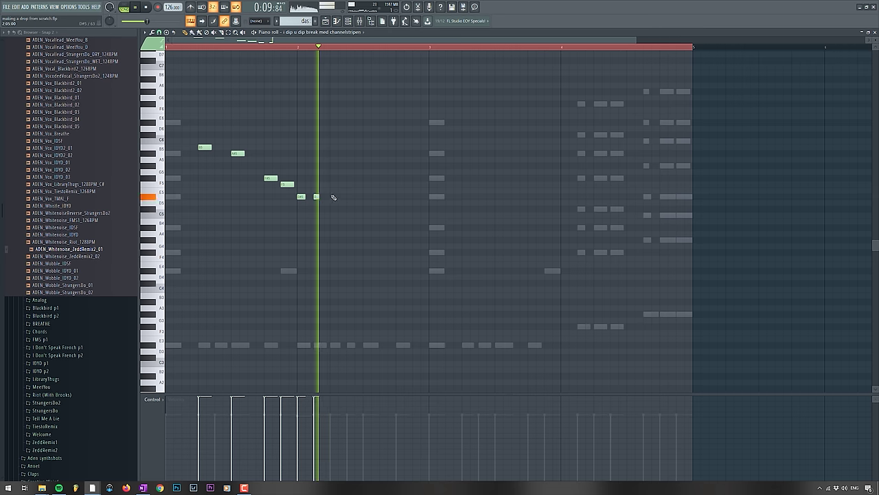
# Rework bar 2 into alternating D#5 and A#5 notes, followed by a B5 and a long closing A#5
pyautogui.click(333, 185)
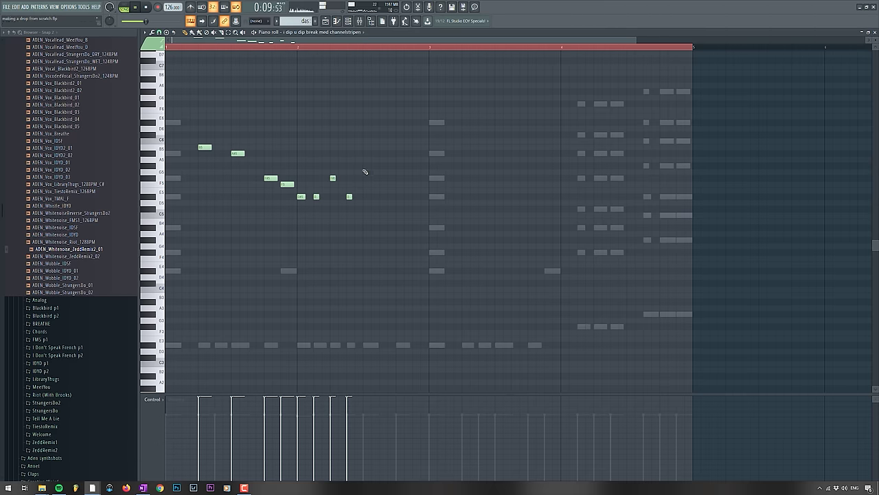
pyautogui.click(382, 153)
pyautogui.click(399, 165)
pyautogui.moveTo(402, 166)
pyautogui.mouseDown()
pyautogui.moveTo(414, 166)
pyautogui.moveTo(396, 168)
pyautogui.mouseUp()
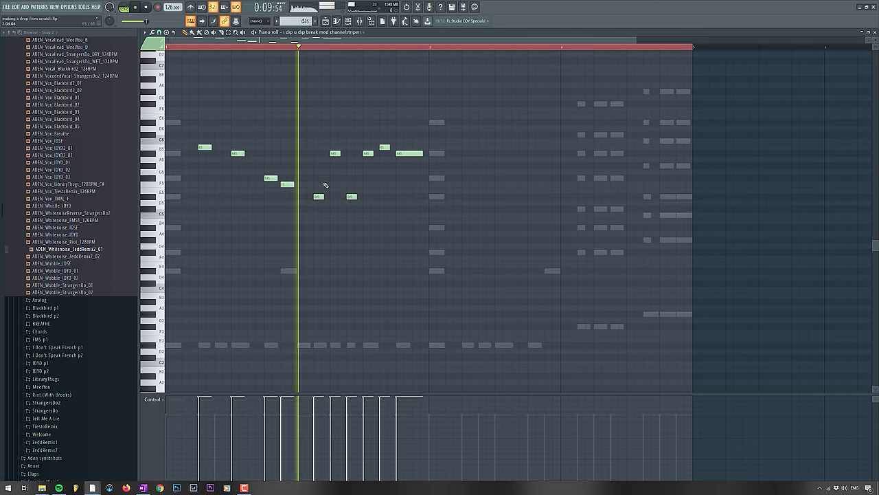
# Shorten both D#5 notes, the first A#5 and the B5 in bar 2, and lengthen the second A#5 slightly
pyautogui.press('space')
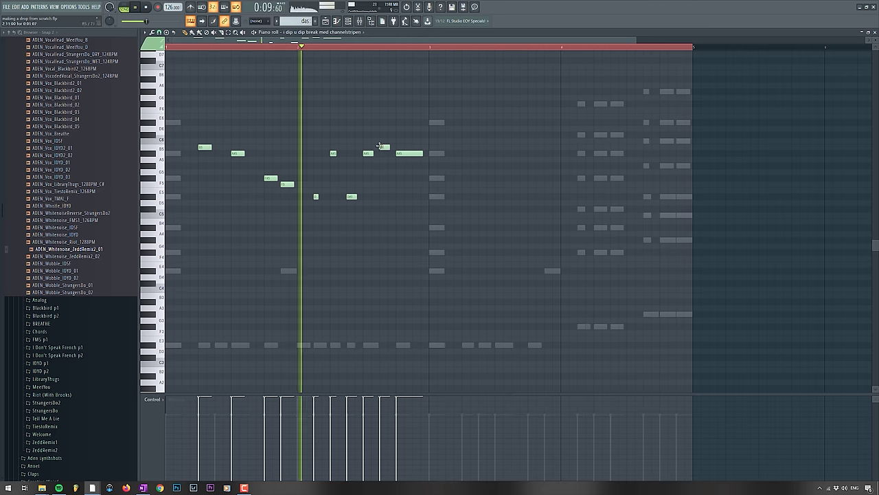
pyautogui.press('space')
pyautogui.press('space')
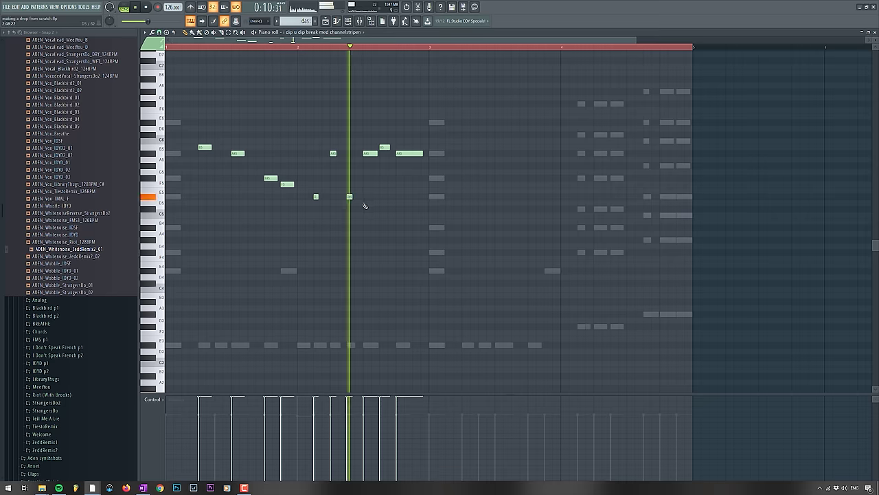
pyautogui.moveTo(389, 148); pyautogui.dragTo(383, 148)
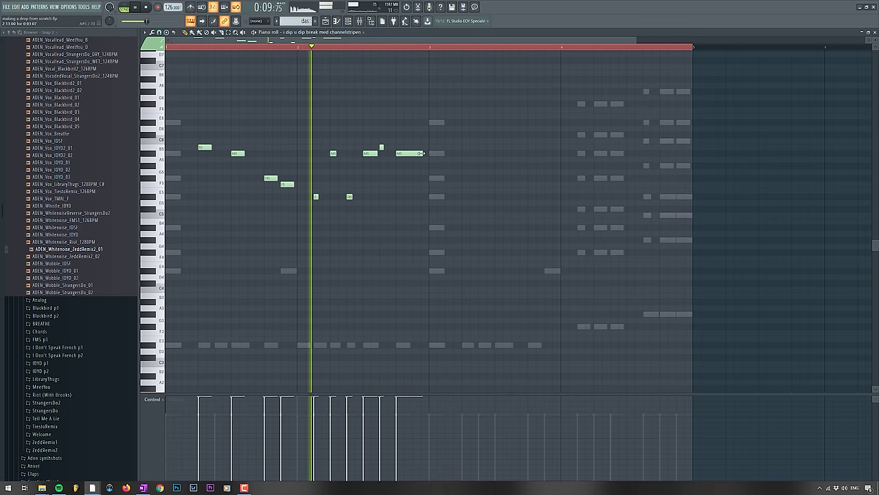
# Duplicate the two-bar melody into bars 3 and 4 of the pattern
pyautogui.press('space')
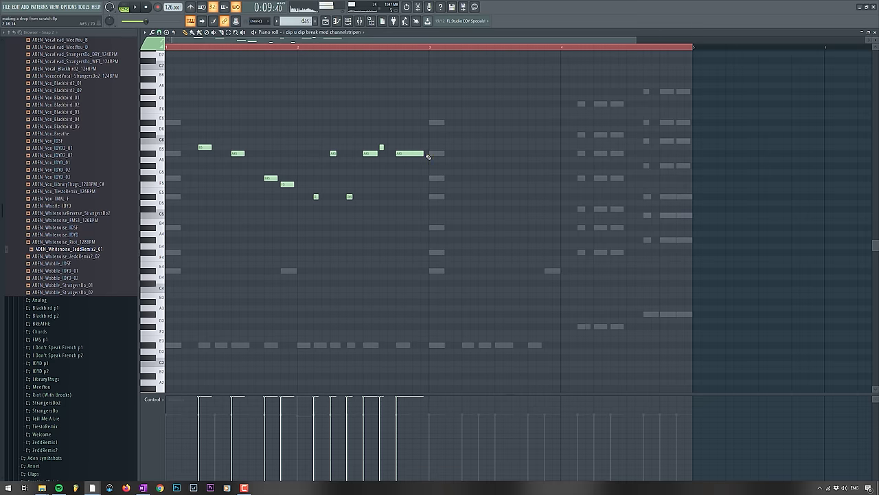
pyautogui.press('space')
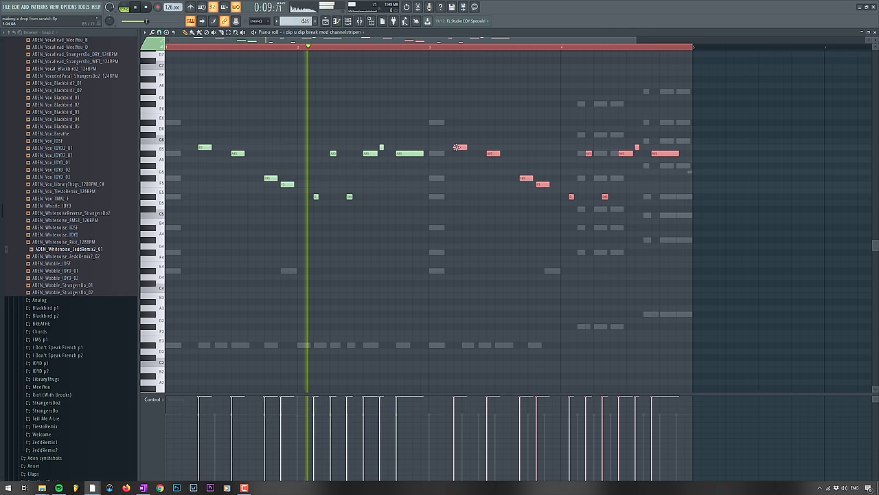